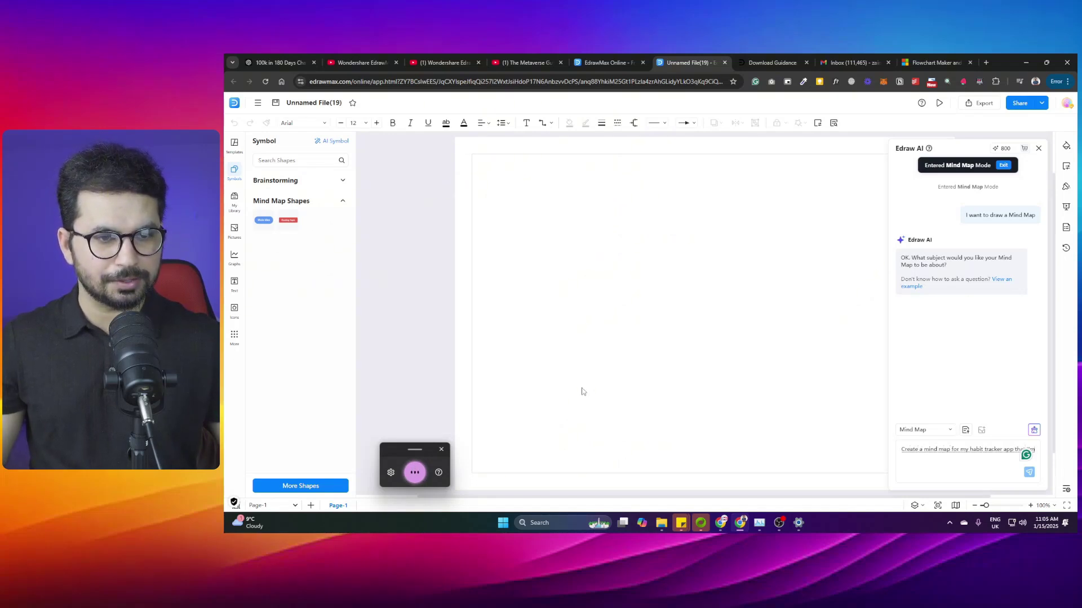
# Step: Send the iOS habit tracker prompt to Edraw AI in Mind Map, Flowchart and Timeline modes
pyautogui.click(1028, 472)
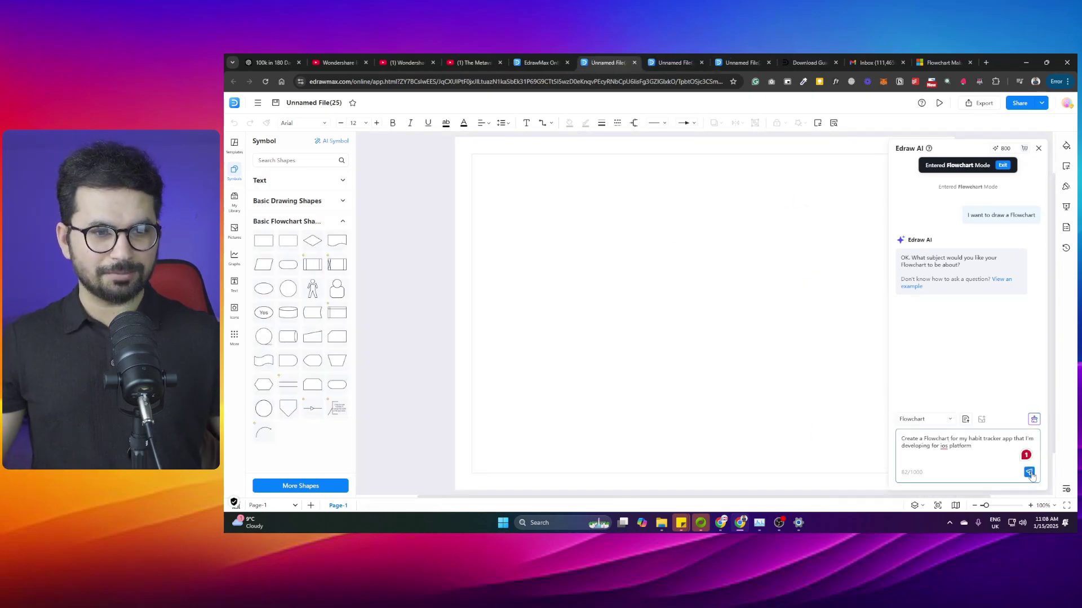
pyautogui.click(1029, 475)
pyautogui.scroll(-3, 567, 288)
pyautogui.scroll(-2, 567, 287)
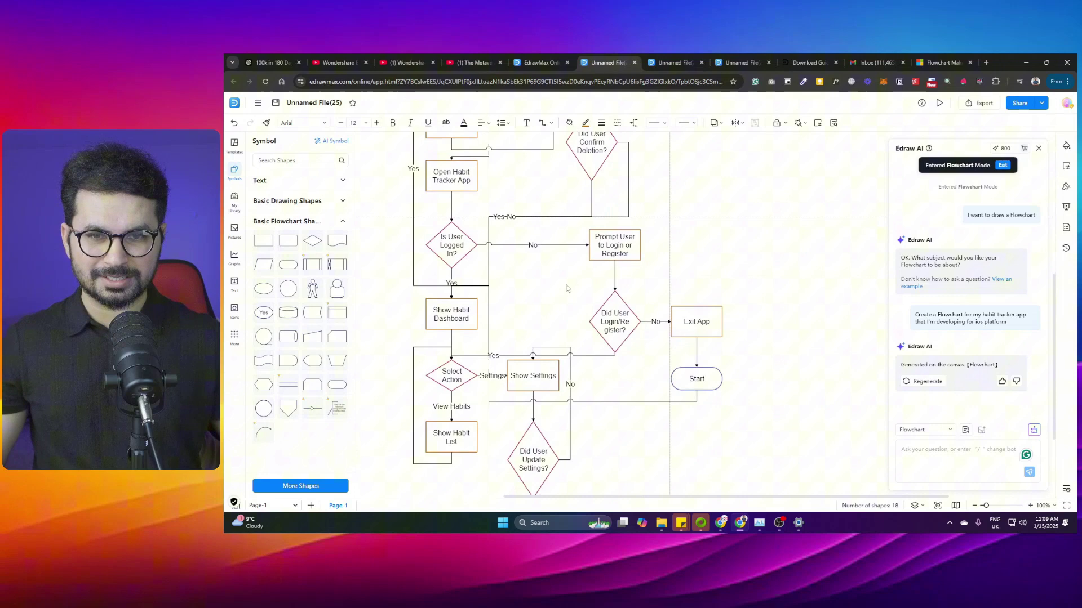
pyautogui.scroll(-3, 566, 288)
pyautogui.scroll(-1, 567, 288)
pyautogui.scroll(5, 562, 289)
pyautogui.scroll(7, 553, 288)
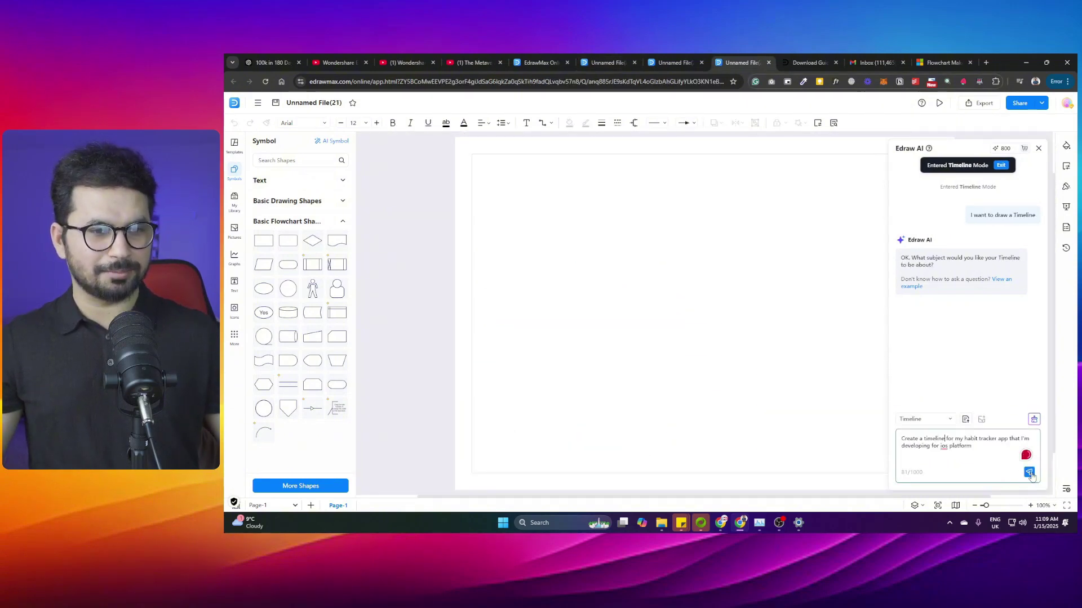
pyautogui.click(1031, 474)
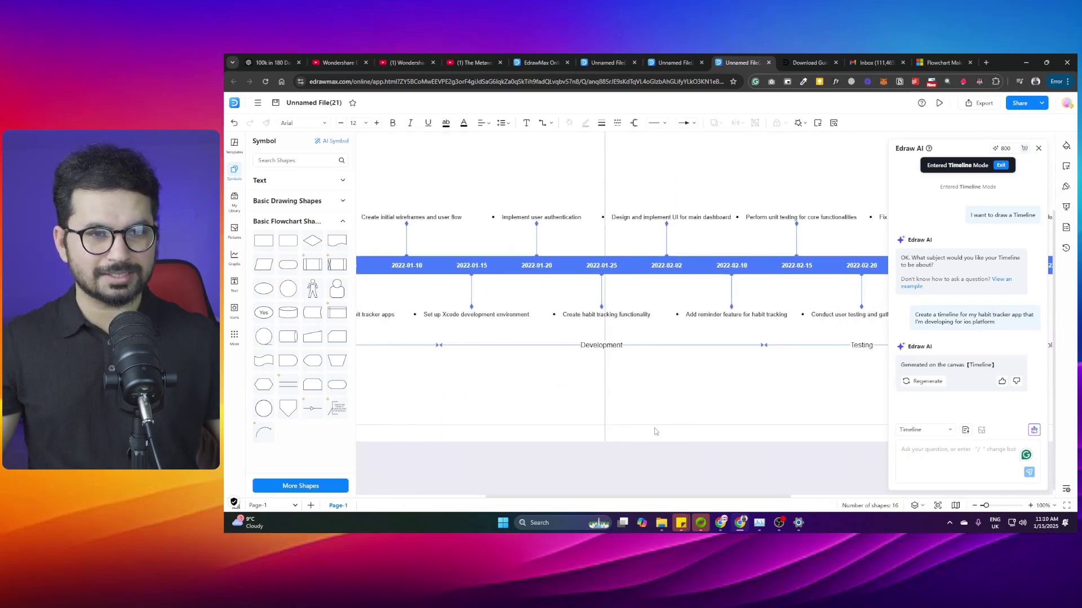
pyautogui.hscroll(2, 660, 411)
pyautogui.hscroll(5, 699, 398)
pyautogui.hscroll(-3, 768, 412)
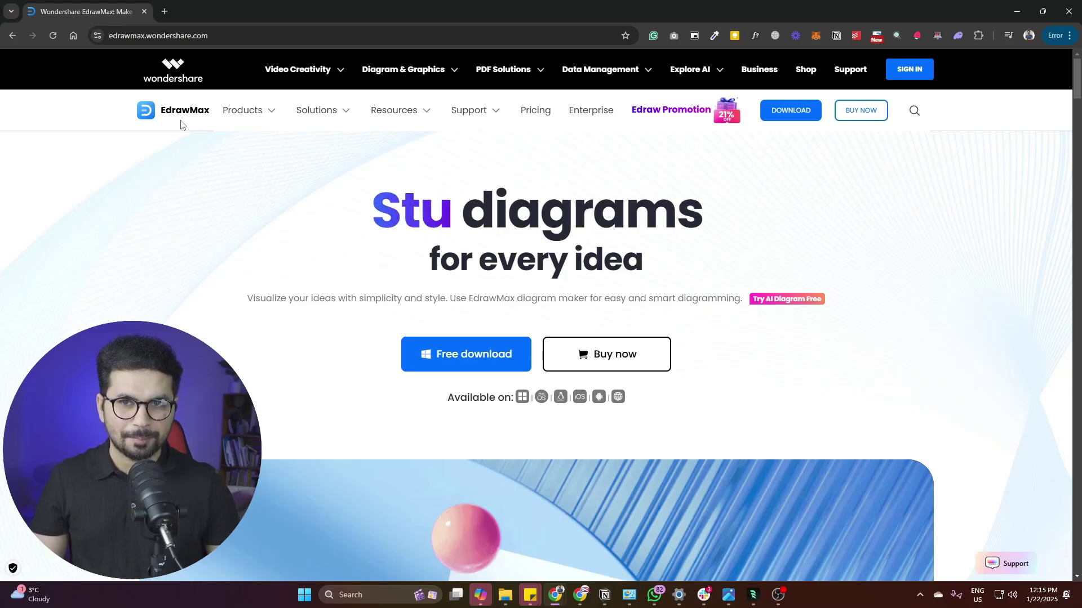
pyautogui.scroll(-2, 374, 242)
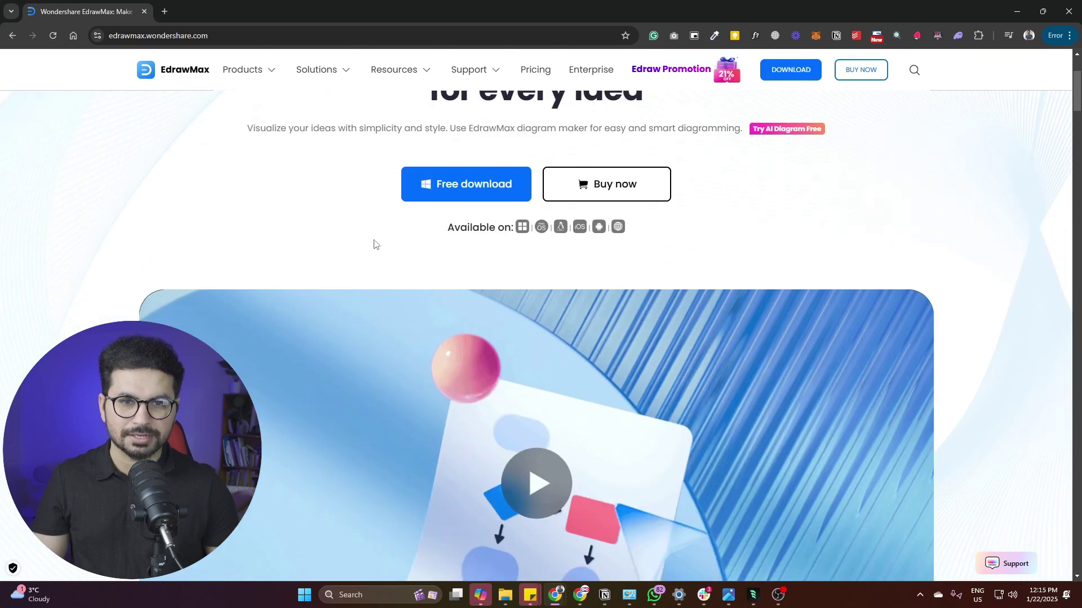
pyautogui.scroll(-3, 369, 247)
pyautogui.scroll(-5, 400, 320)
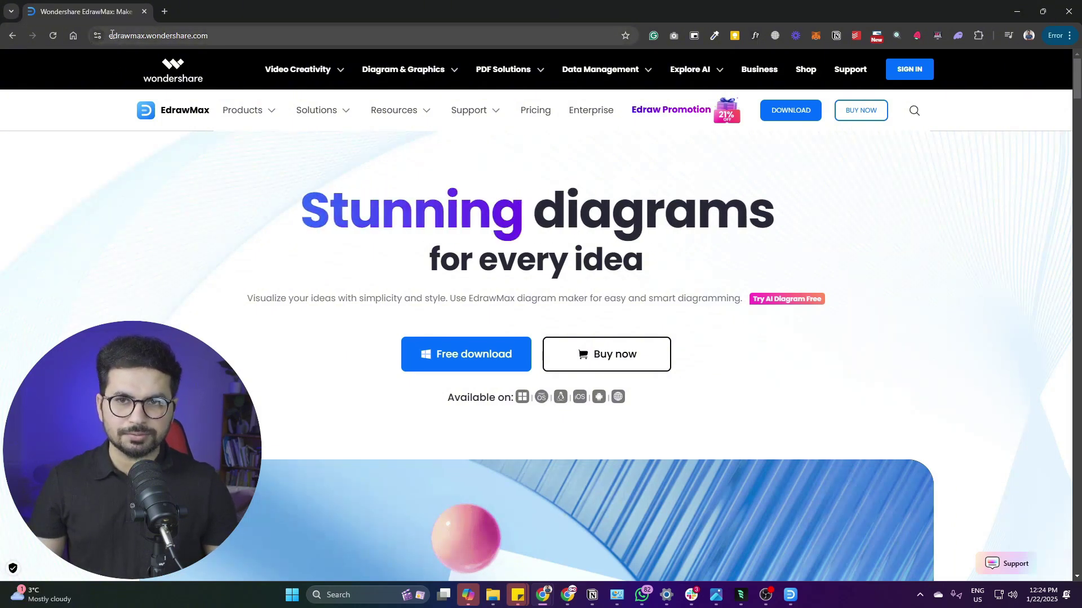
# Step: Go from the EdrawMax website to the Wondershare sign-in page
pyautogui.click(110, 36)
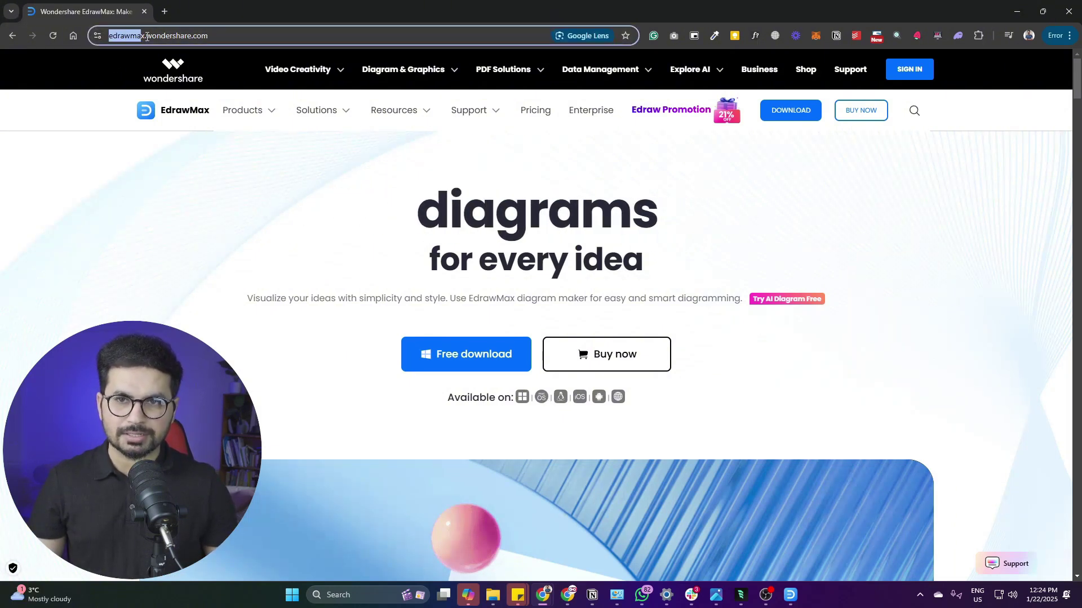
pyautogui.click(910, 74)
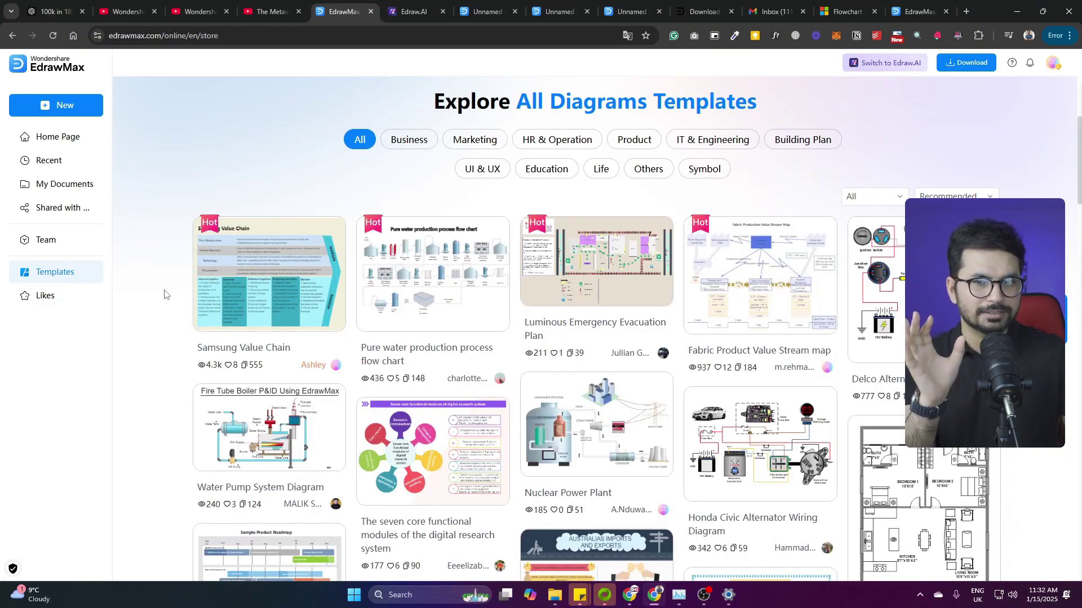
pyautogui.scroll(-2, 151, 314)
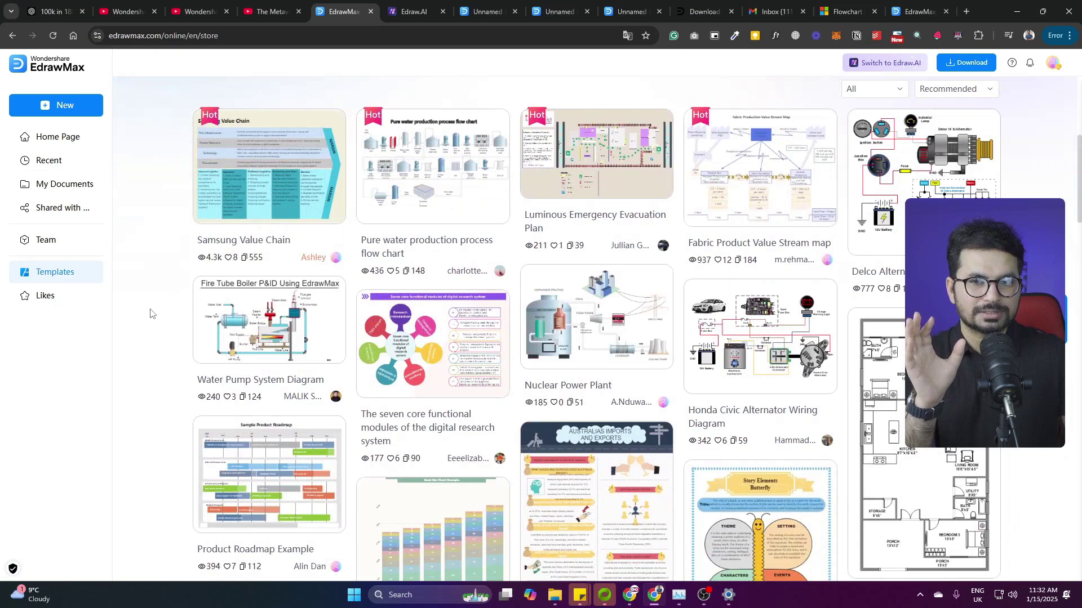
pyautogui.scroll(-1, 162, 312)
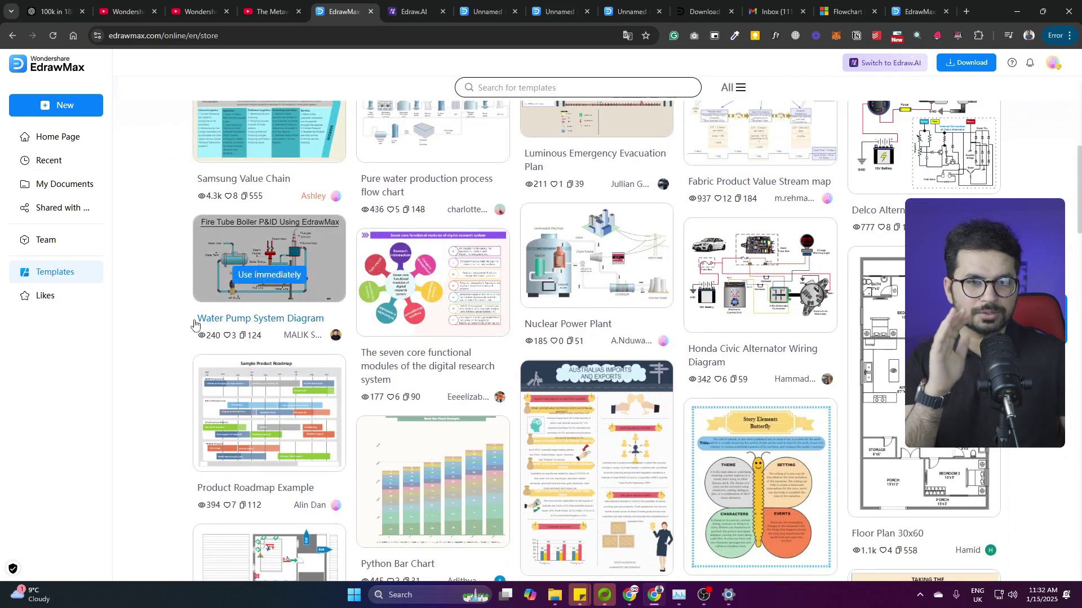
pyautogui.scroll(-2, 414, 347)
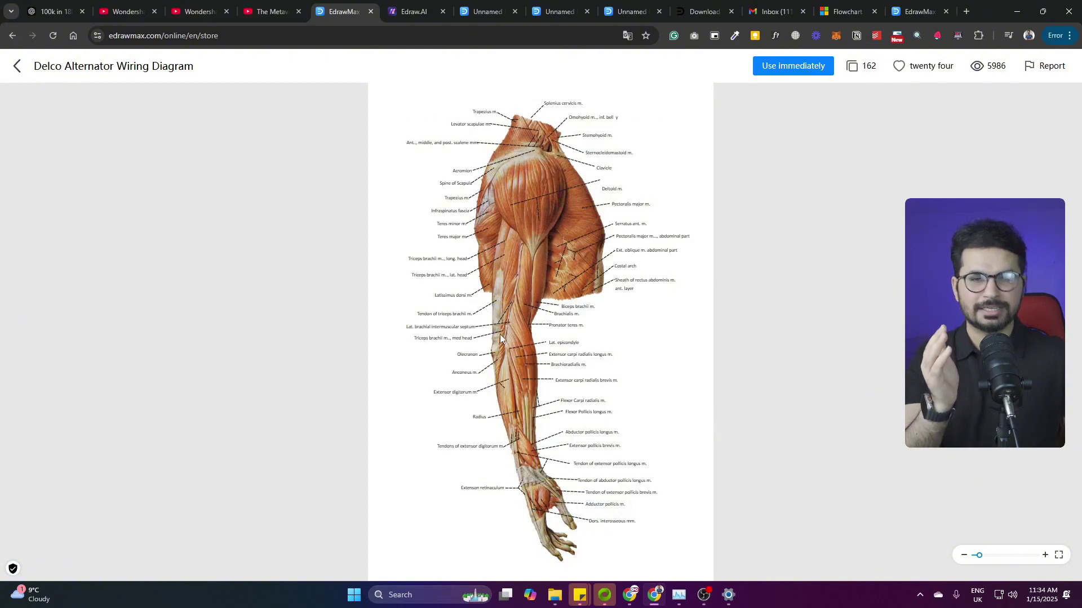
# Step: Close the Delco Alternator Wiring Diagram template preview and return to the gallery
pyautogui.press('Escape')
pyautogui.scroll(-4, 771, 385)
pyautogui.scroll(-5, 771, 386)
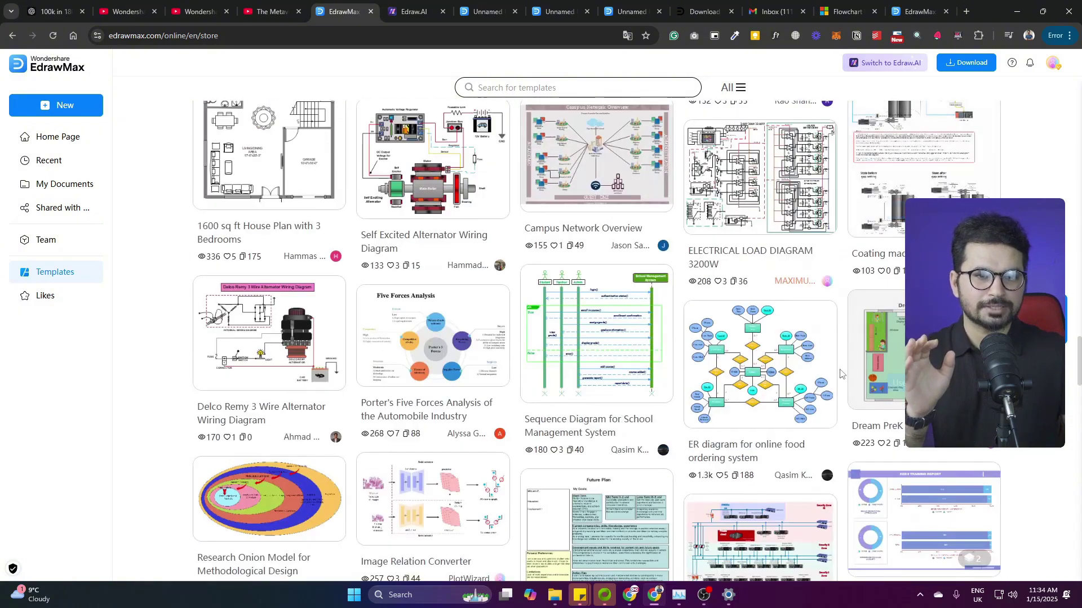
pyautogui.scroll(-3, 771, 386)
pyautogui.scroll(-4, 771, 386)
pyautogui.scroll(-4, 770, 386)
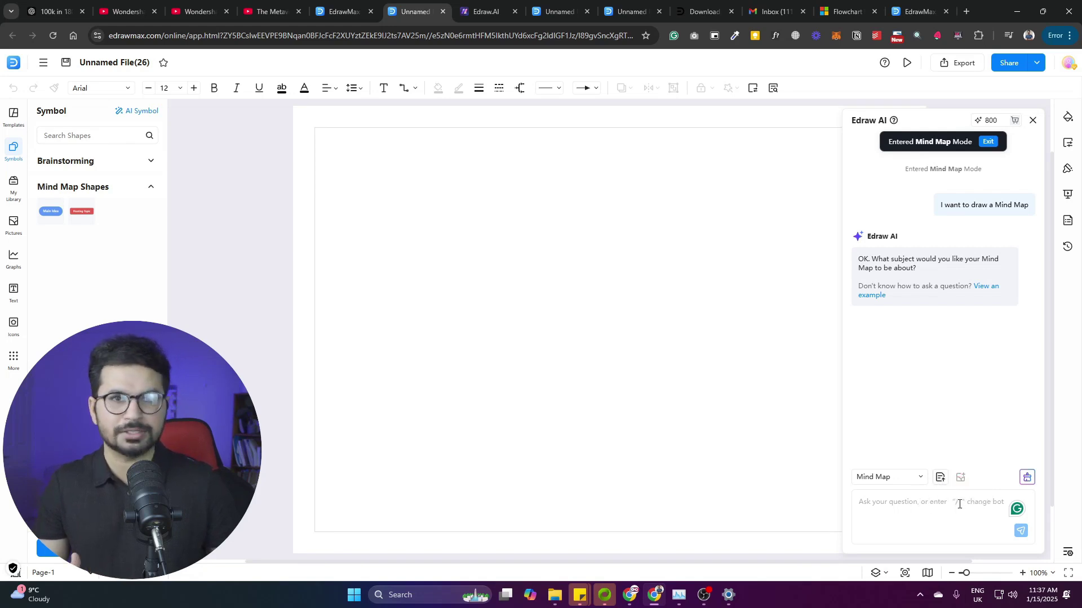
# Step: Dictate and send a mind map prompt for an AI project management tool for remote businesses
pyautogui.click(902, 507)
pyautogui.press('super+h')
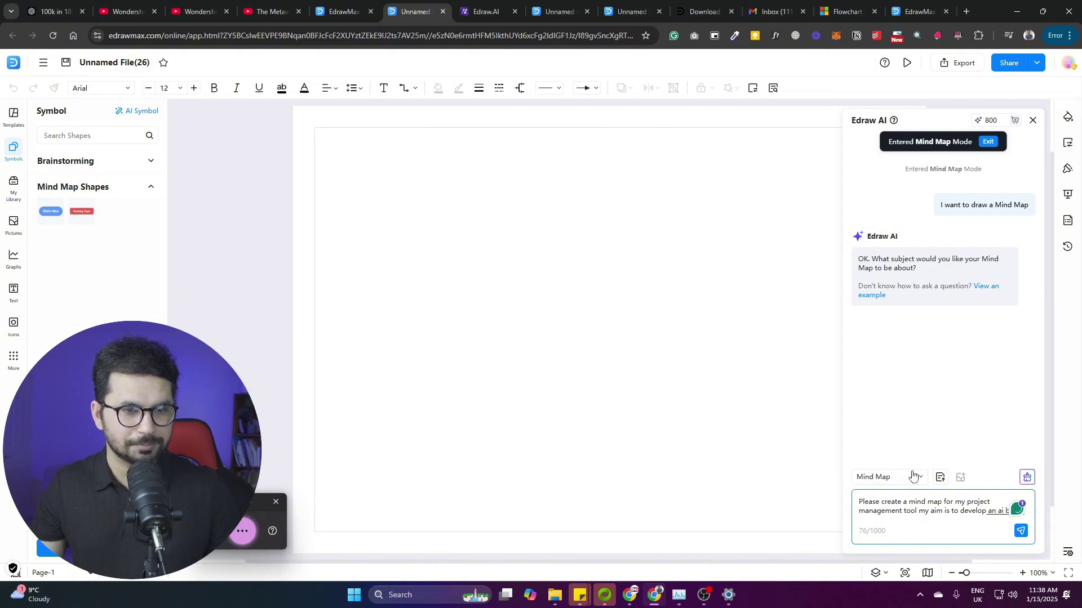
pyautogui.write('project management tool for remote businesses')
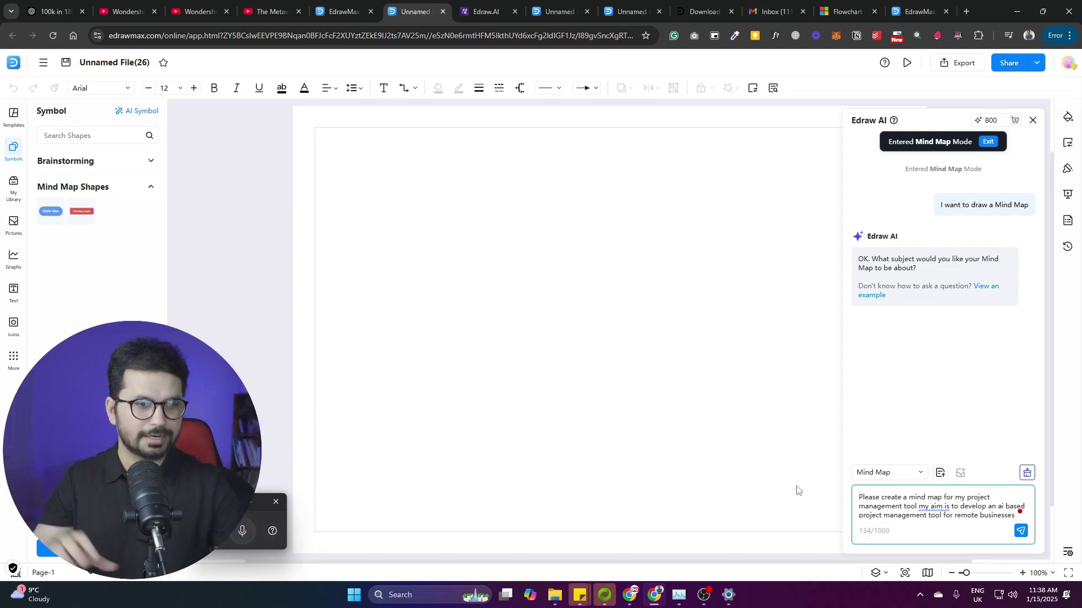
pyautogui.click(1021, 533)
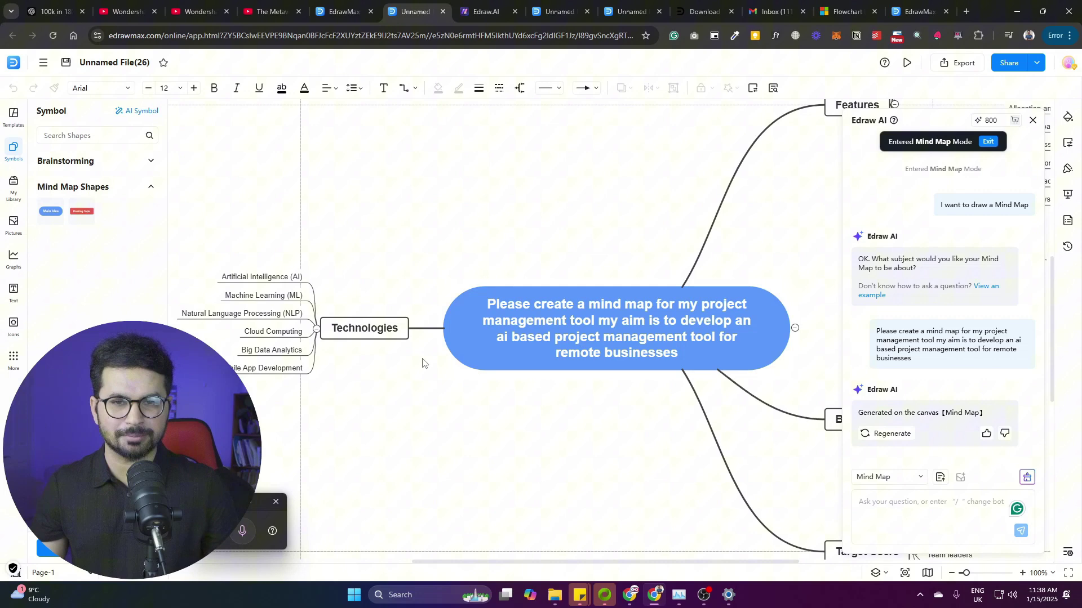
pyautogui.hscroll(5, 389, 363)
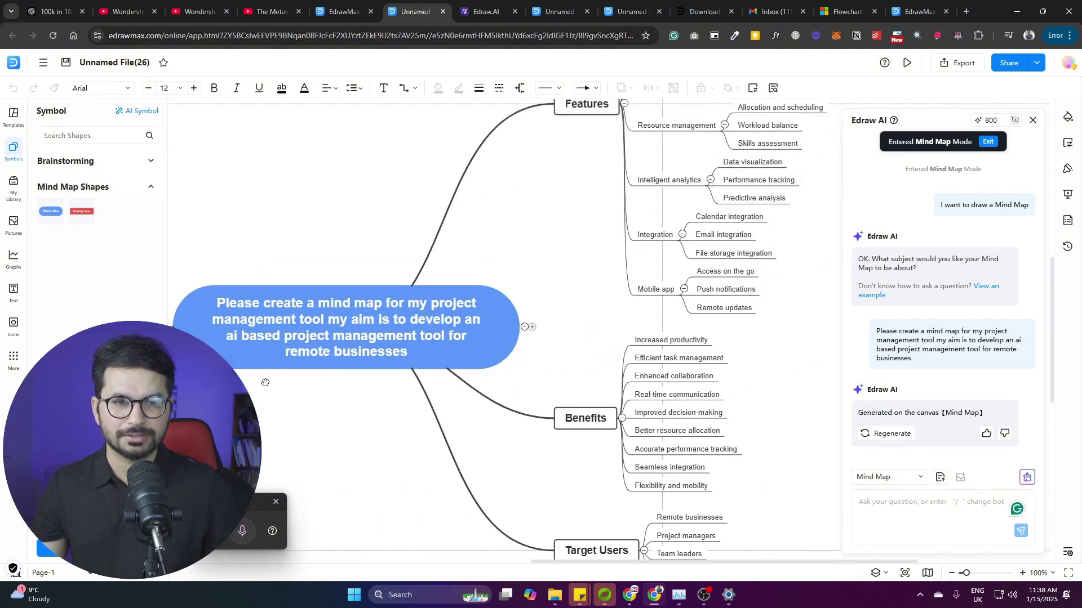
pyautogui.scroll(-3, 429, 355)
pyautogui.scroll(3, 429, 355)
pyautogui.scroll(4, 431, 372)
pyautogui.scroll(-3, 422, 355)
pyautogui.hscroll(-2, 424, 355)
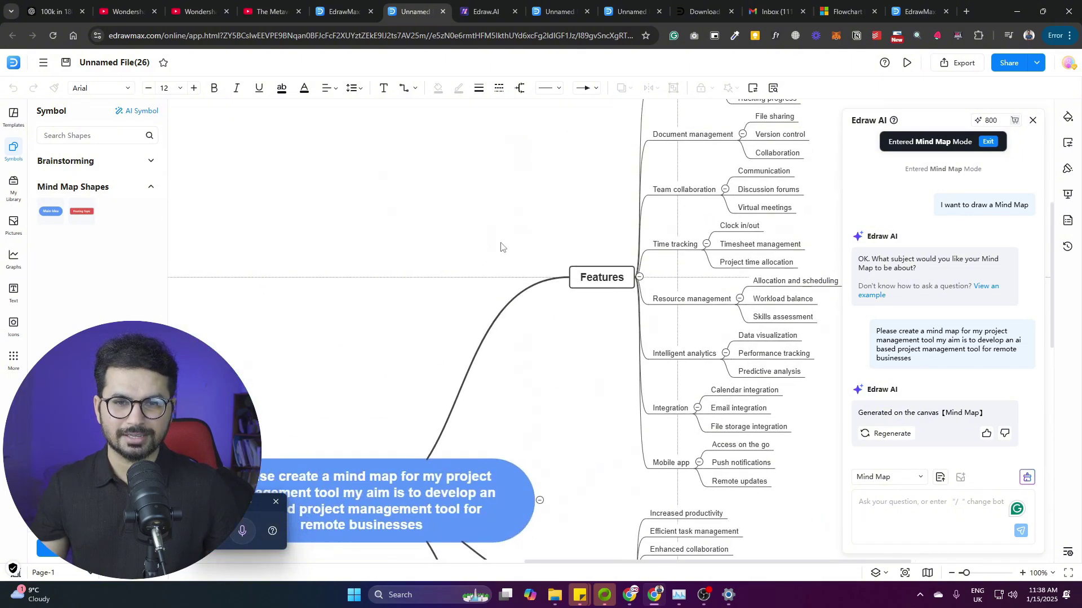
pyautogui.hscroll(-1, 409, 320)
pyautogui.hscroll(-3, 304, 348)
pyautogui.scroll(-1, 398, 351)
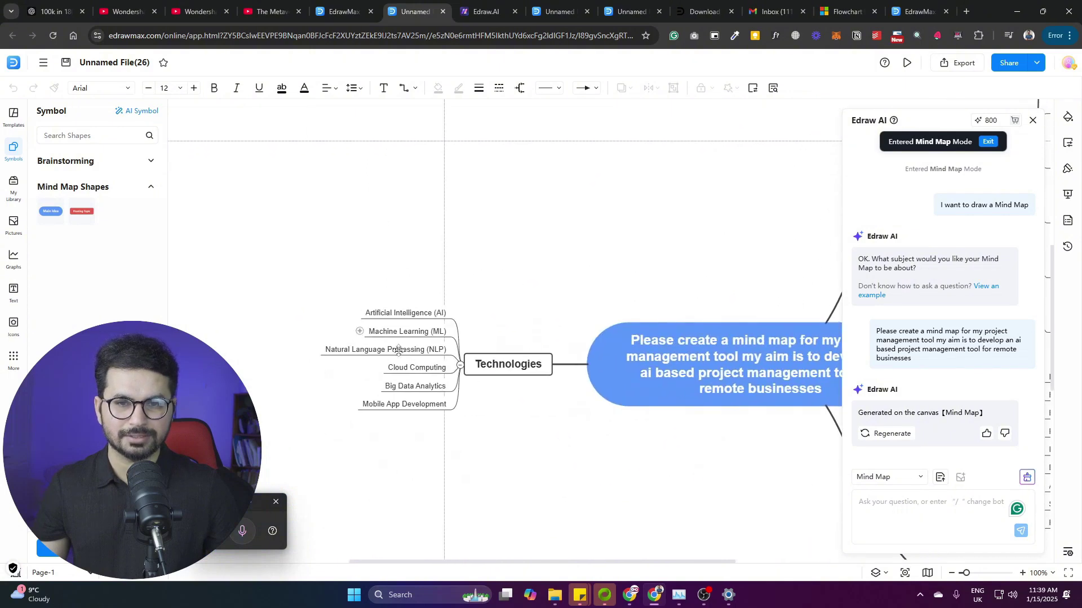
pyautogui.moveTo(385, 349)
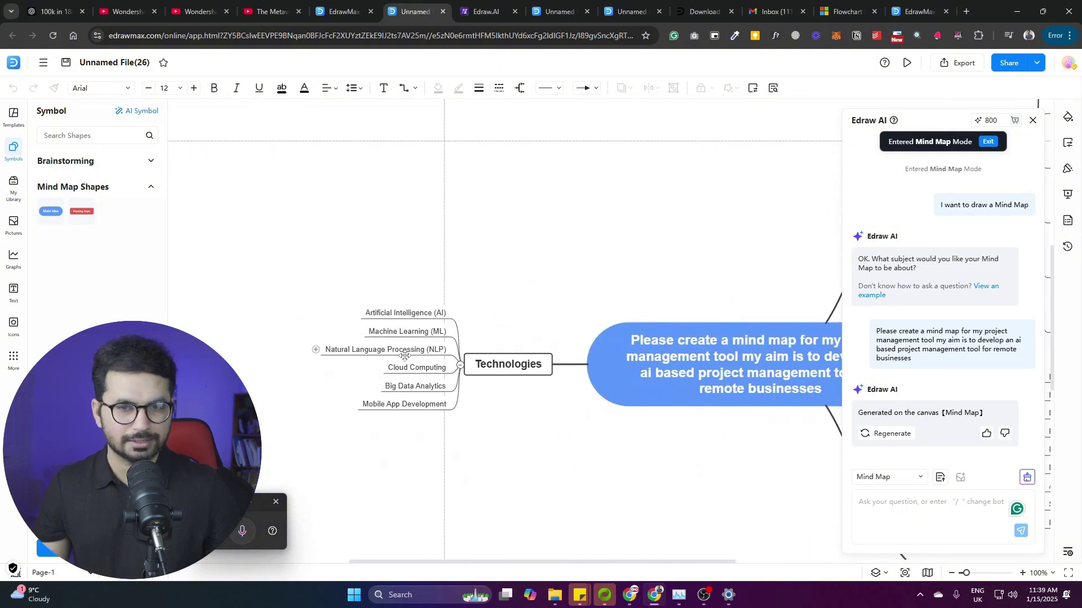
pyautogui.hscroll(3, 635, 408)
pyautogui.hscroll(3, 549, 397)
pyautogui.scroll(-1, 507, 393)
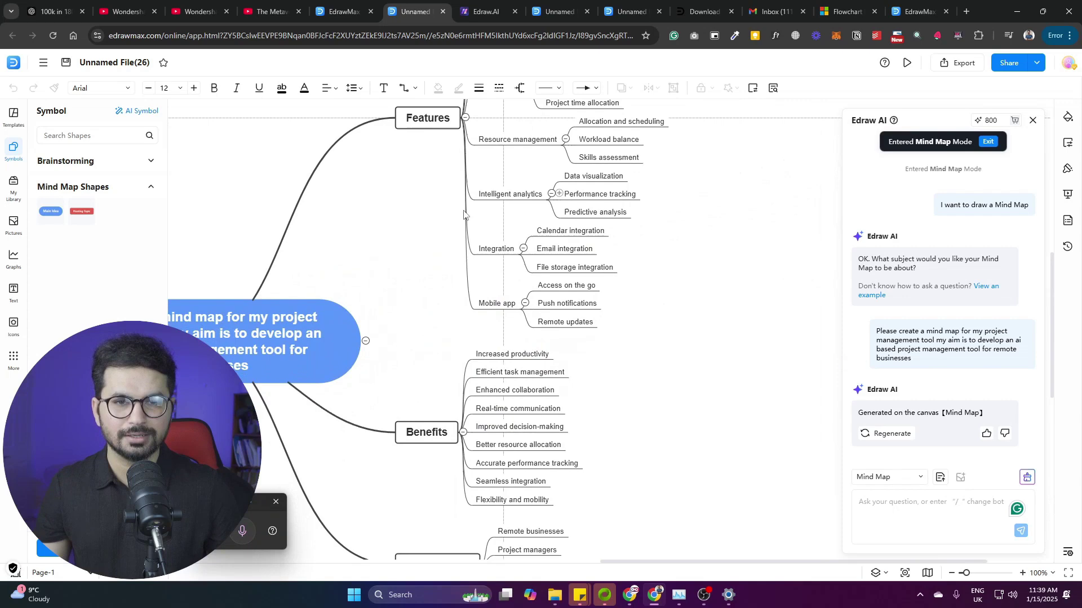
pyautogui.scroll(3, 458, 388)
# Step: Pan the mind map to review the Features sub-topics and the Benefits branch
pyautogui.moveTo(381, 395)
pyautogui.mouseDown()
pyautogui.moveTo(310, 370)
pyautogui.moveTo(290, 381)
pyautogui.mouseUp()
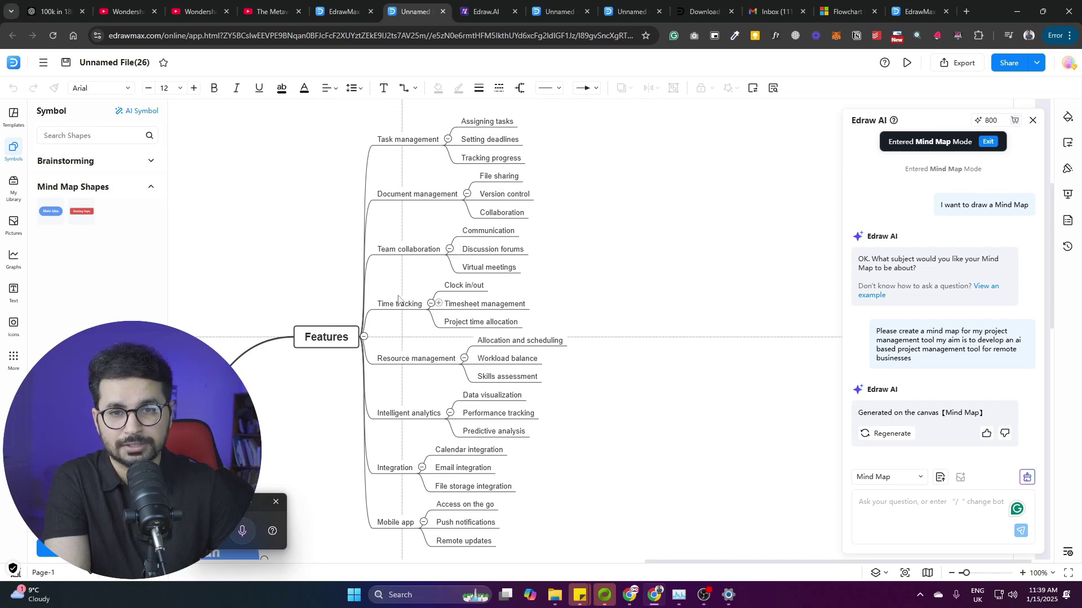
pyautogui.moveTo(423, 350); pyautogui.dragTo(441, 282)
pyautogui.scroll(-2, 416, 342)
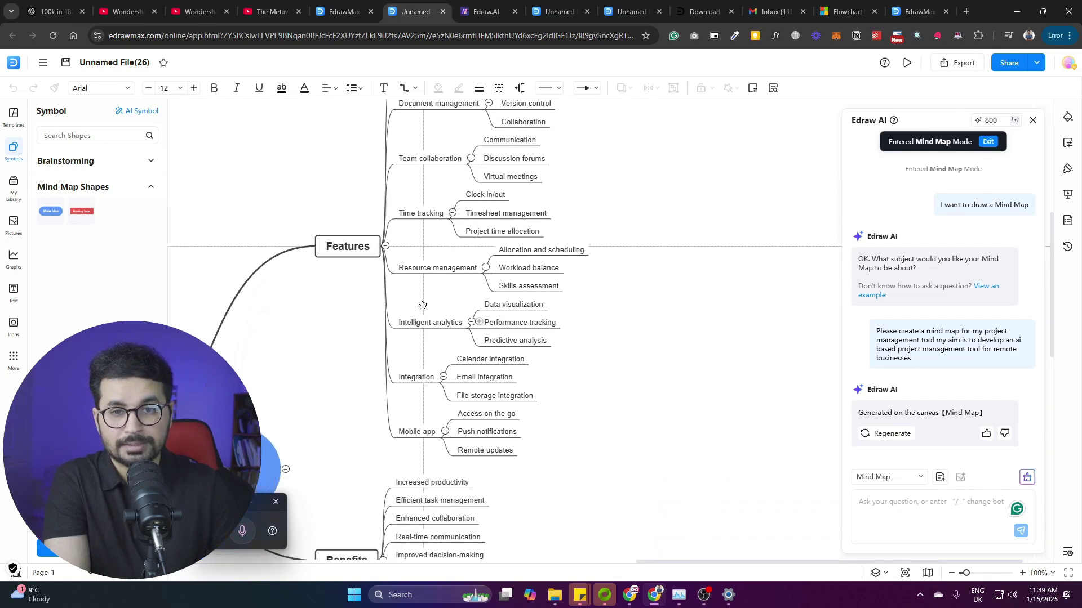
pyautogui.moveTo(423, 353); pyautogui.dragTo(434, 303)
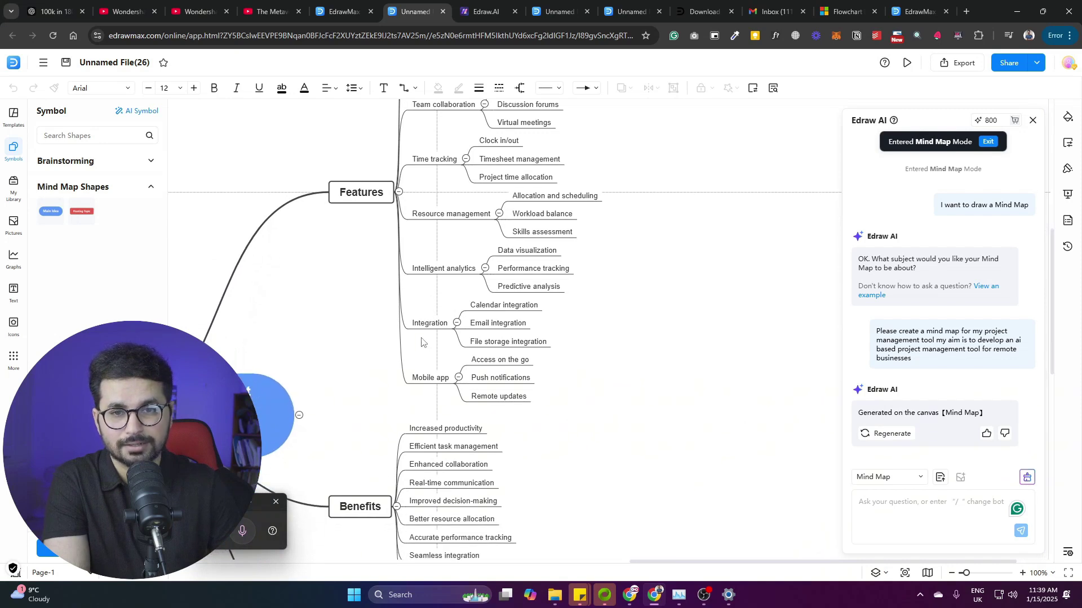
pyautogui.scroll(-3, 422, 342)
pyautogui.scroll(-3, 430, 348)
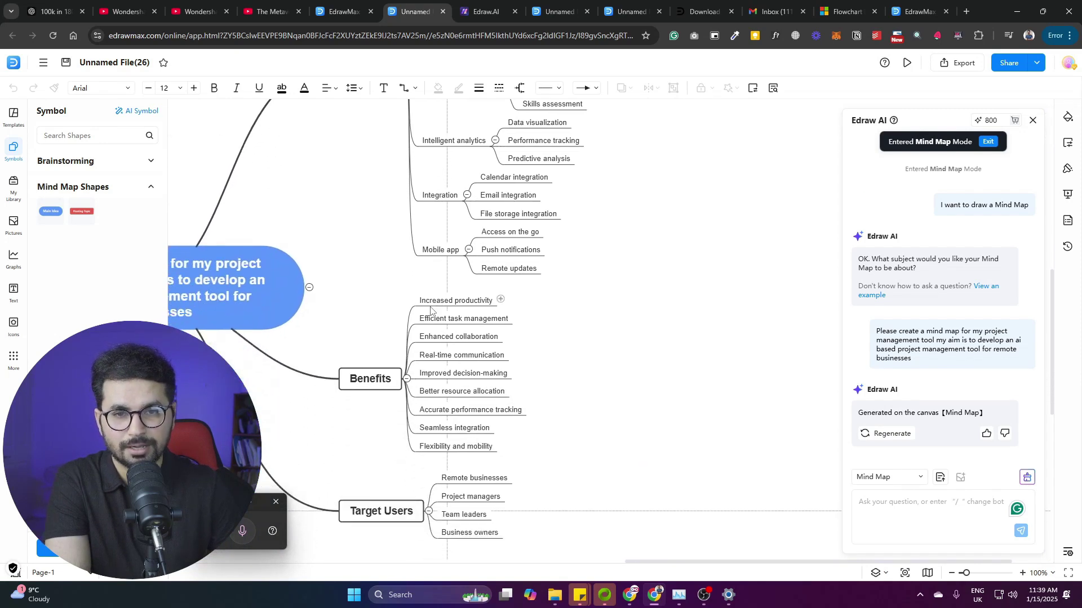
pyautogui.scroll(-5, 512, 525)
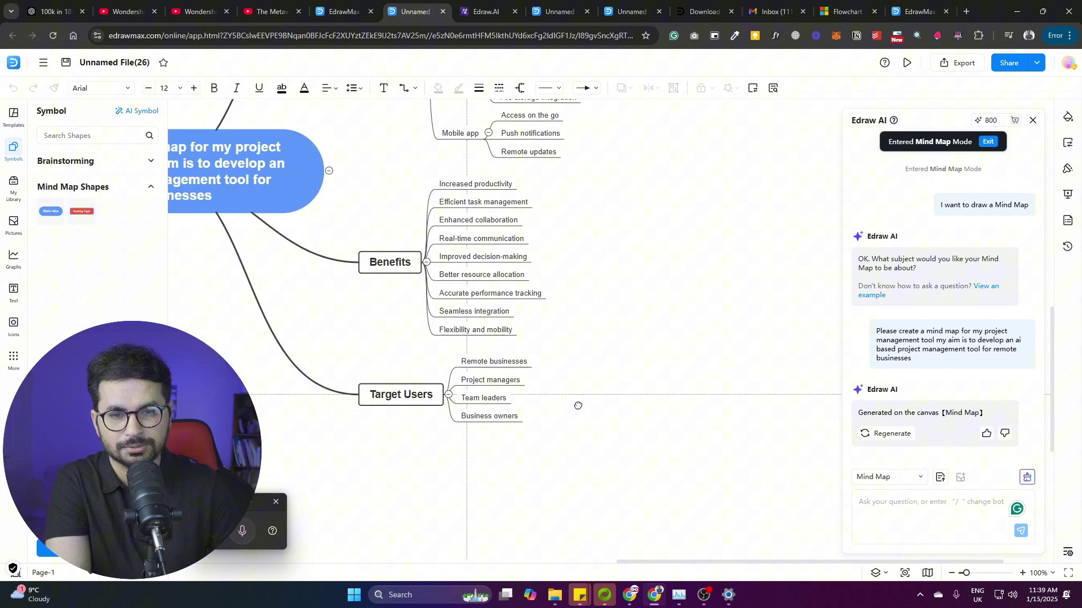
pyautogui.scroll(3, 541, 422)
pyautogui.scroll(-3, 507, 419)
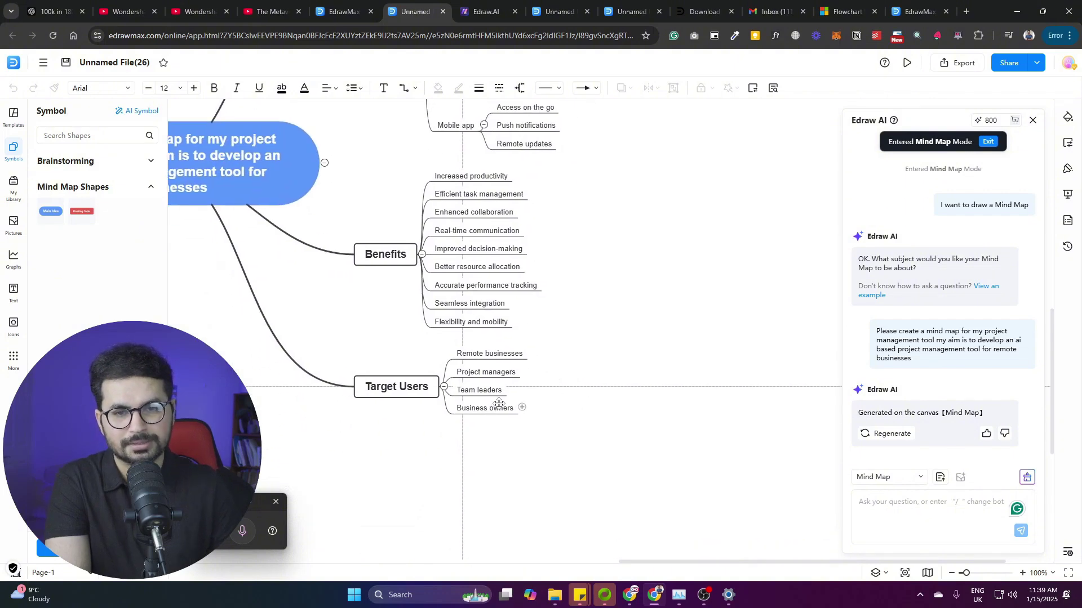
pyautogui.hscroll(-3, 705, 451)
pyautogui.hscroll(-5, 478, 378)
pyautogui.hscroll(-2, 465, 359)
pyautogui.hscroll(3, 452, 344)
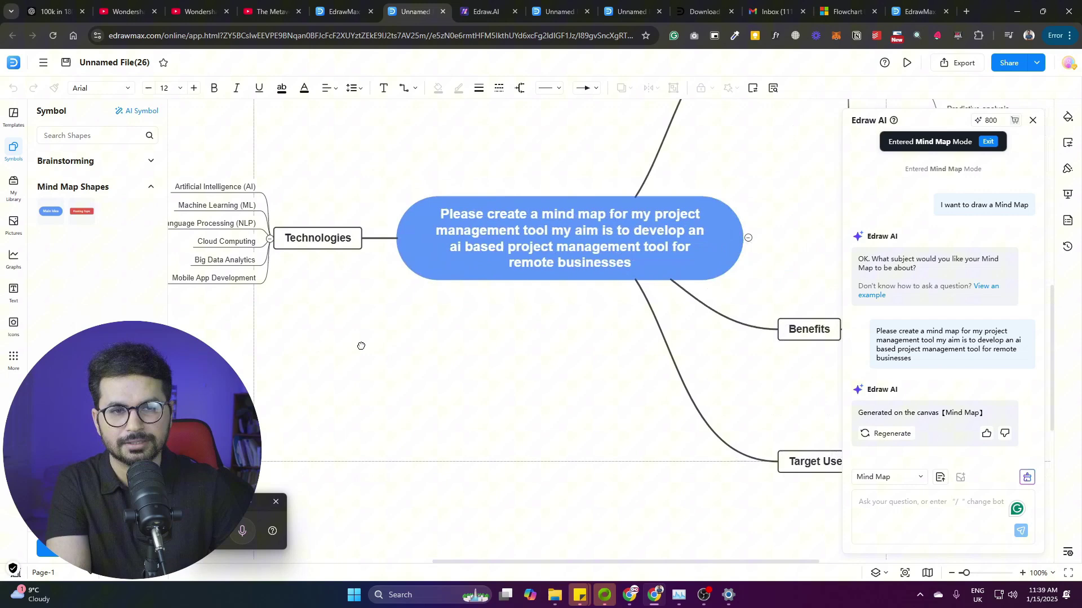
pyautogui.scroll(-8, 360, 345)
pyautogui.scroll(6, 447, 379)
pyautogui.hscroll(5, 511, 381)
pyautogui.scroll(1, 306, 452)
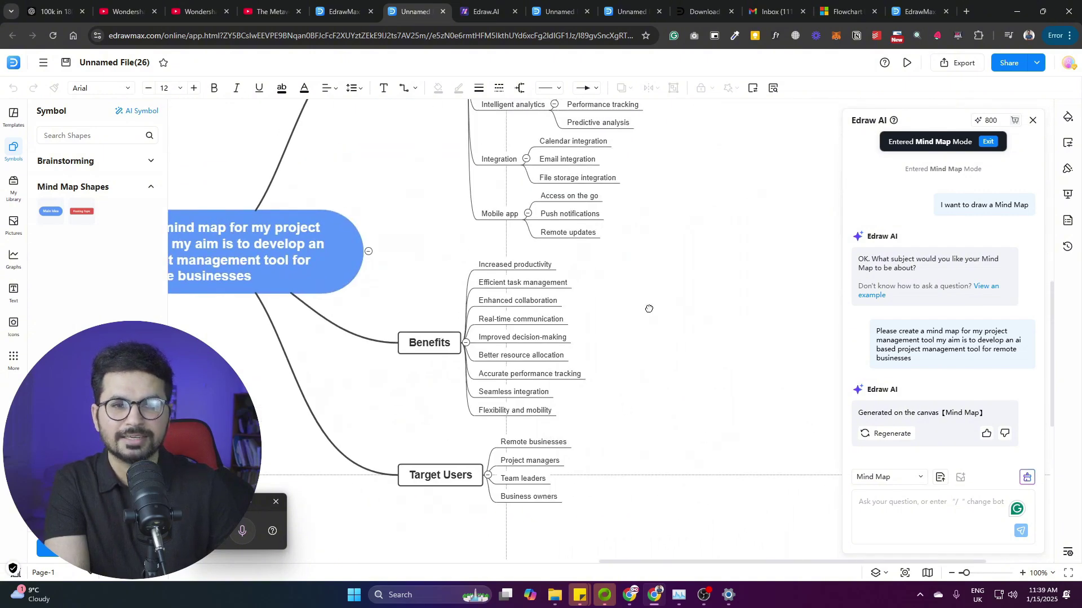
pyautogui.scroll(4, 649, 309)
pyautogui.scroll(1, 679, 496)
pyautogui.scroll(3, 698, 363)
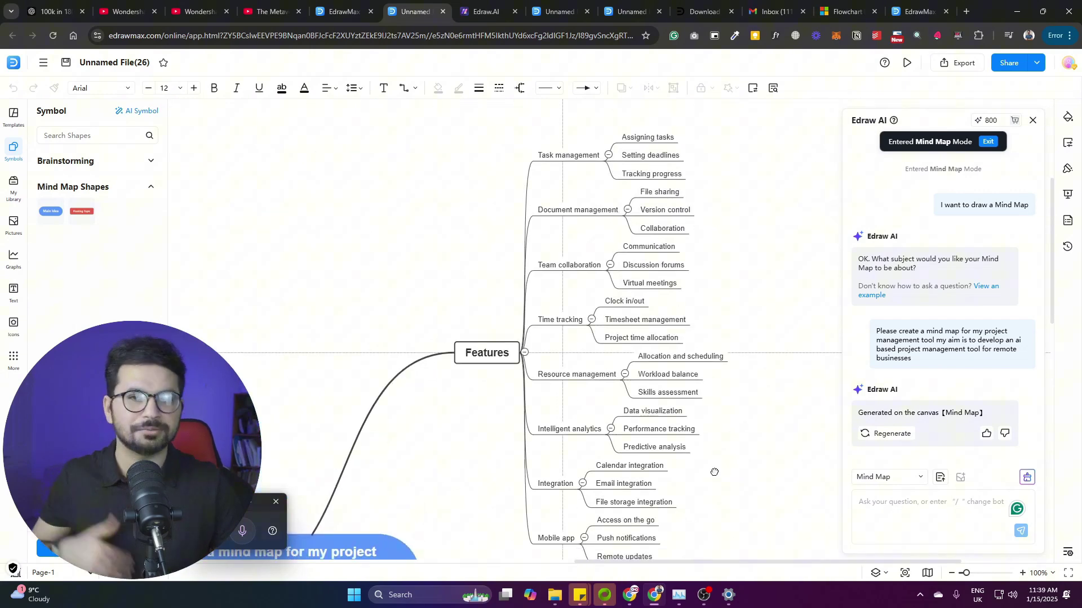
pyautogui.scroll(-1, 761, 507)
pyautogui.hscroll(1, 760, 507)
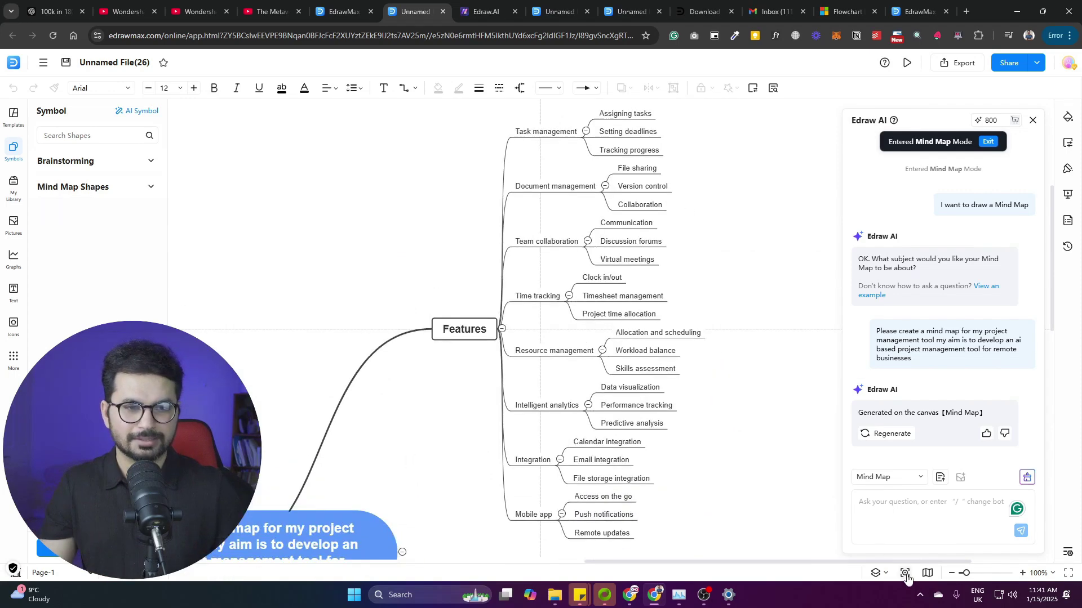
# Step: Exit full-screen view and pan the mind map across Features and the central topic
pyautogui.click(905, 573)
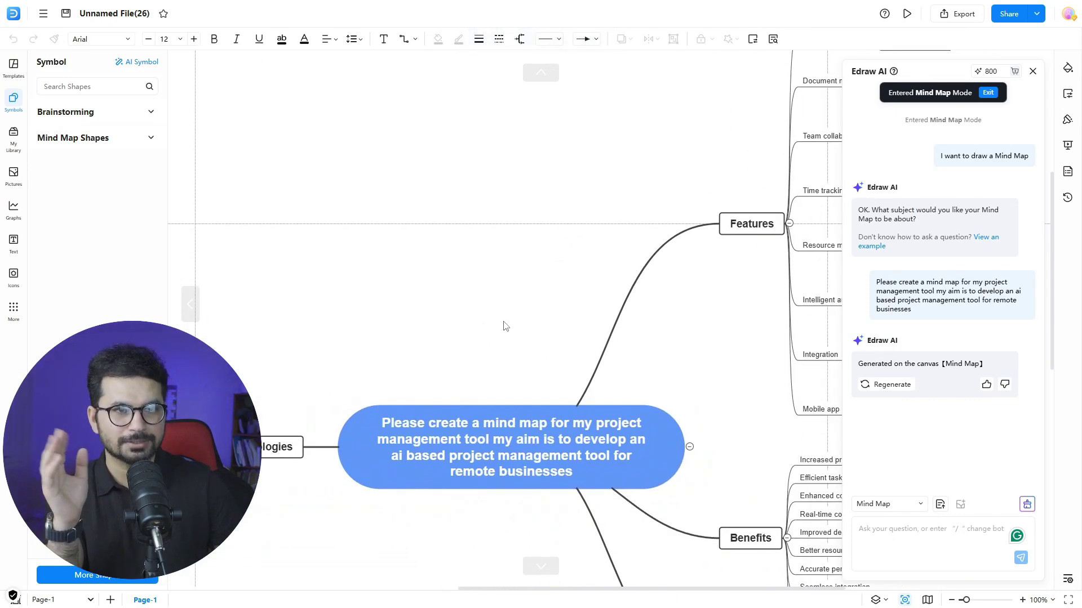
pyautogui.moveTo(503, 327); pyautogui.dragTo(433, 299)
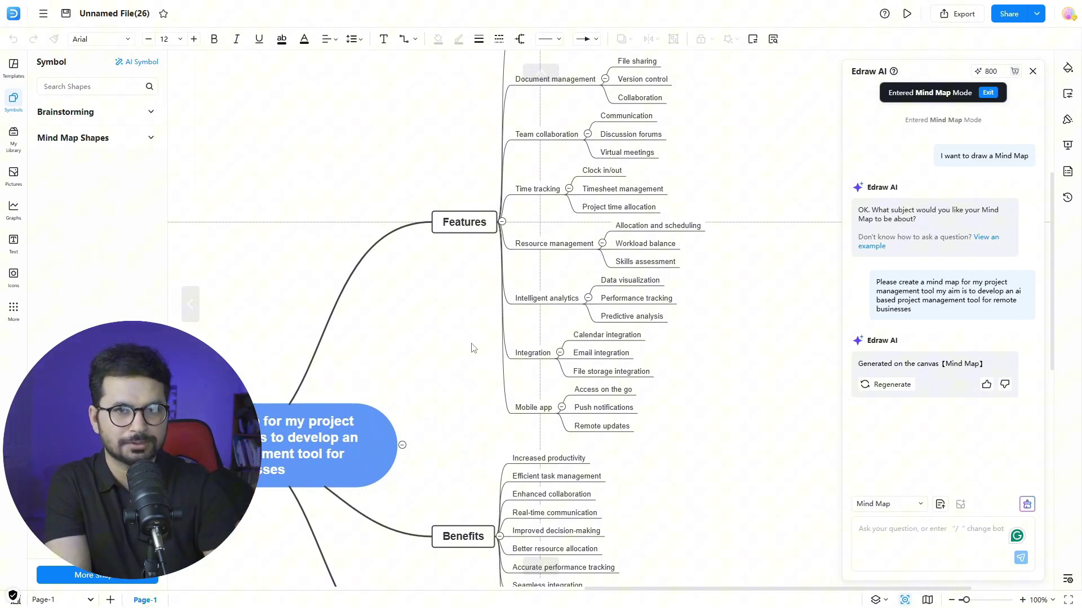
pyautogui.press('Escape')
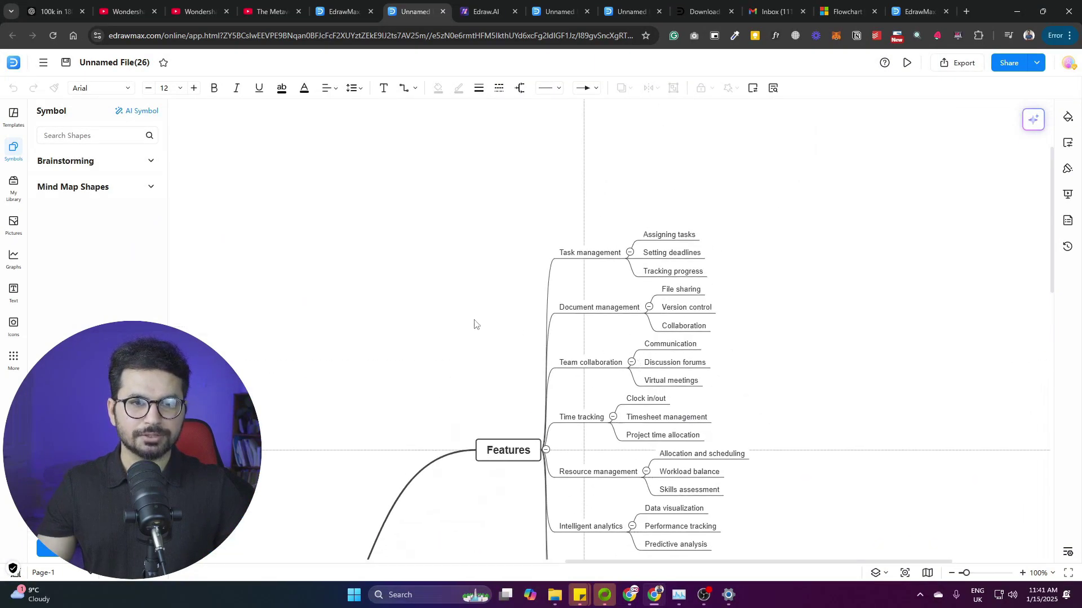
pyautogui.moveTo(473, 322)
pyautogui.mouseDown()
pyautogui.moveTo(600, 231)
pyautogui.moveTo(673, 255)
pyautogui.moveTo(886, 234)
pyautogui.moveTo(719, 243)
pyautogui.moveTo(659, 200)
pyautogui.mouseUp()
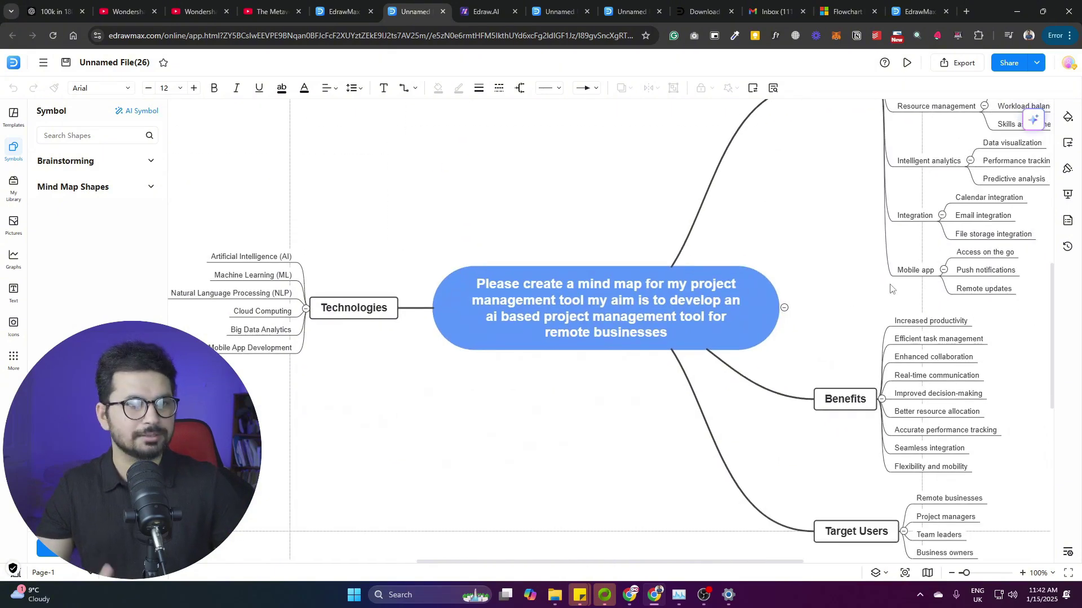
pyautogui.moveTo(890, 289)
pyautogui.mouseDown()
pyautogui.moveTo(729, 307)
pyautogui.moveTo(773, 338)
pyautogui.mouseUp()
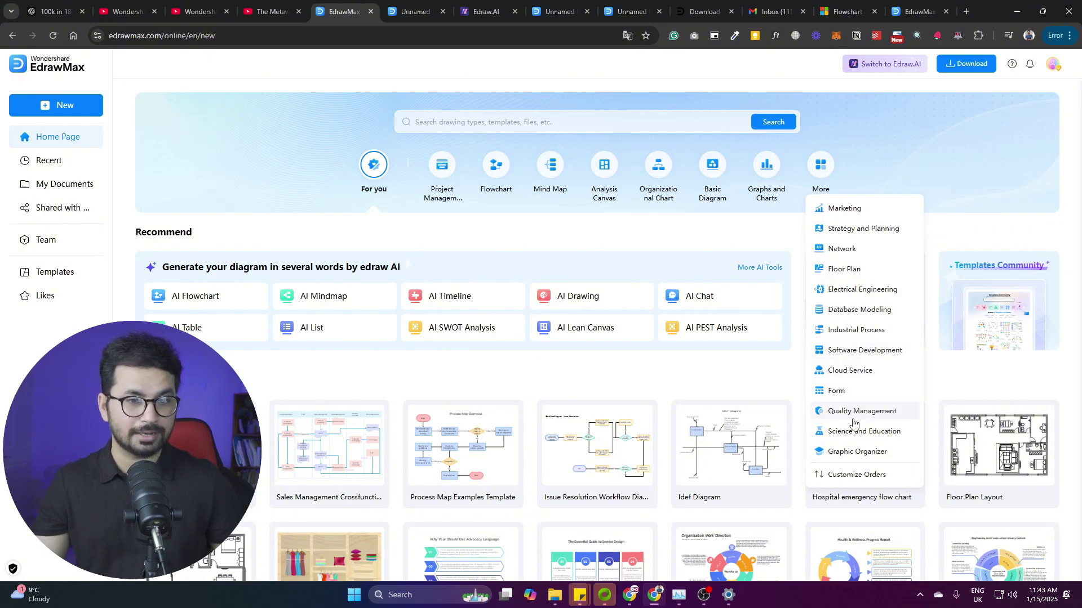
pyautogui.scroll(-2, 855, 427)
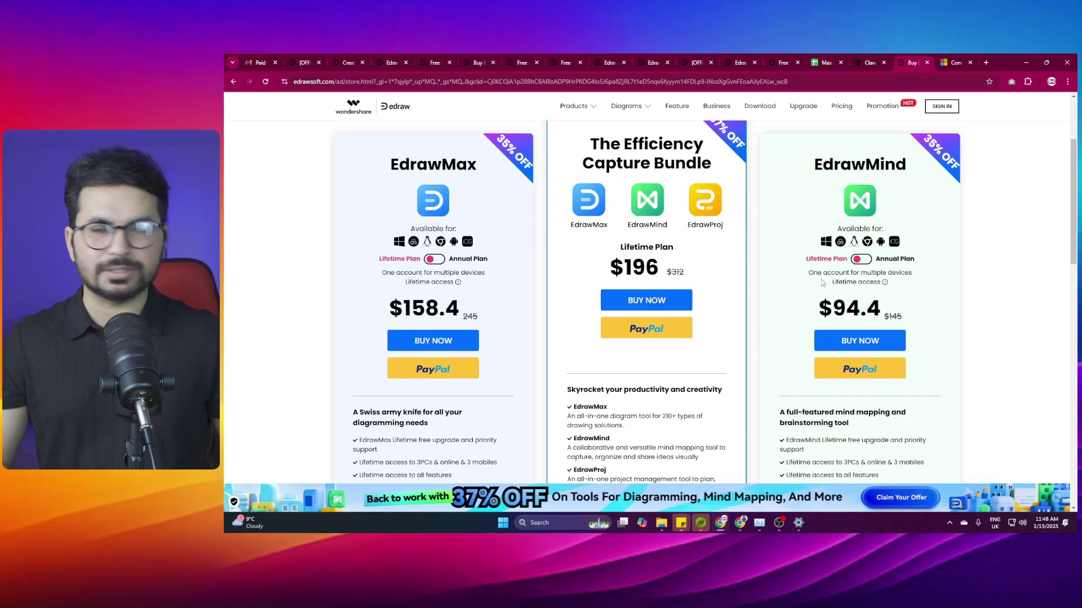
# Step: Check Visio pricing, then switch the Edraw store to annual prices: EdrawMax $89.1, EdrawMind $53.1
pyautogui.click(958, 57)
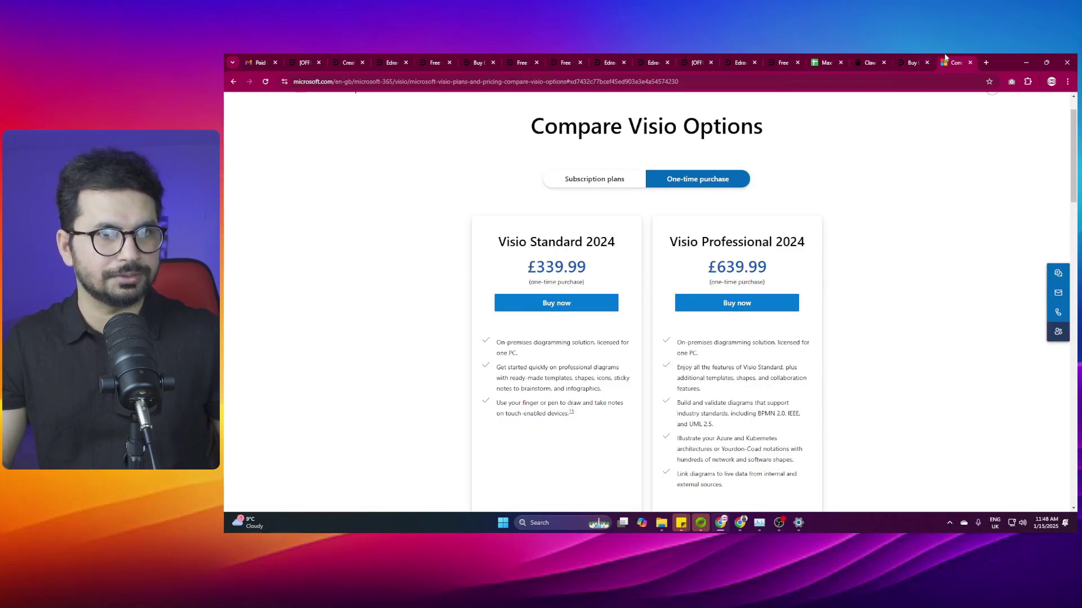
pyautogui.click(913, 62)
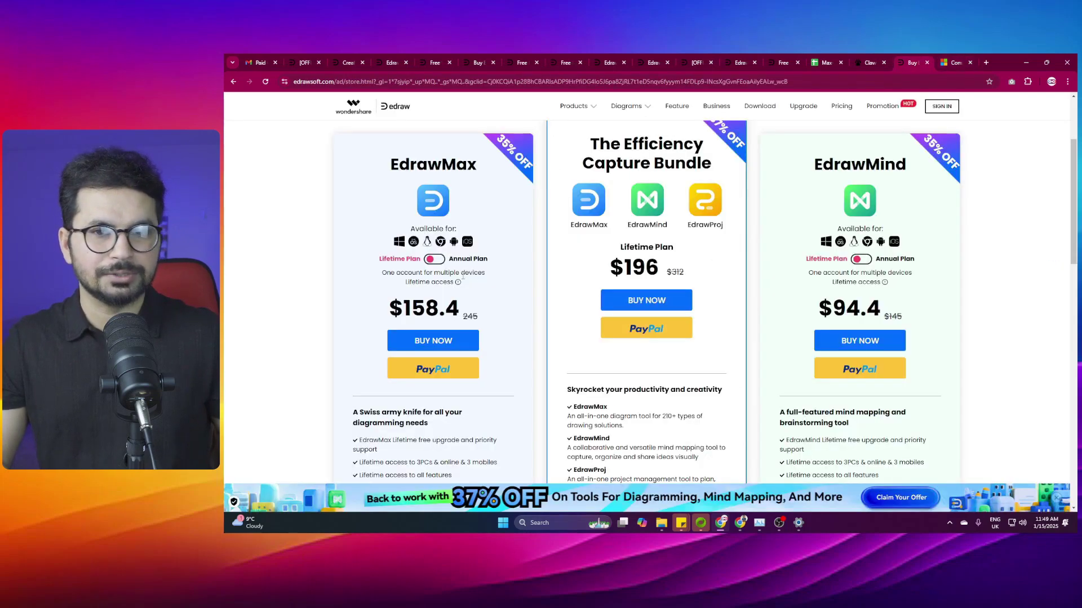
pyautogui.click(433, 258)
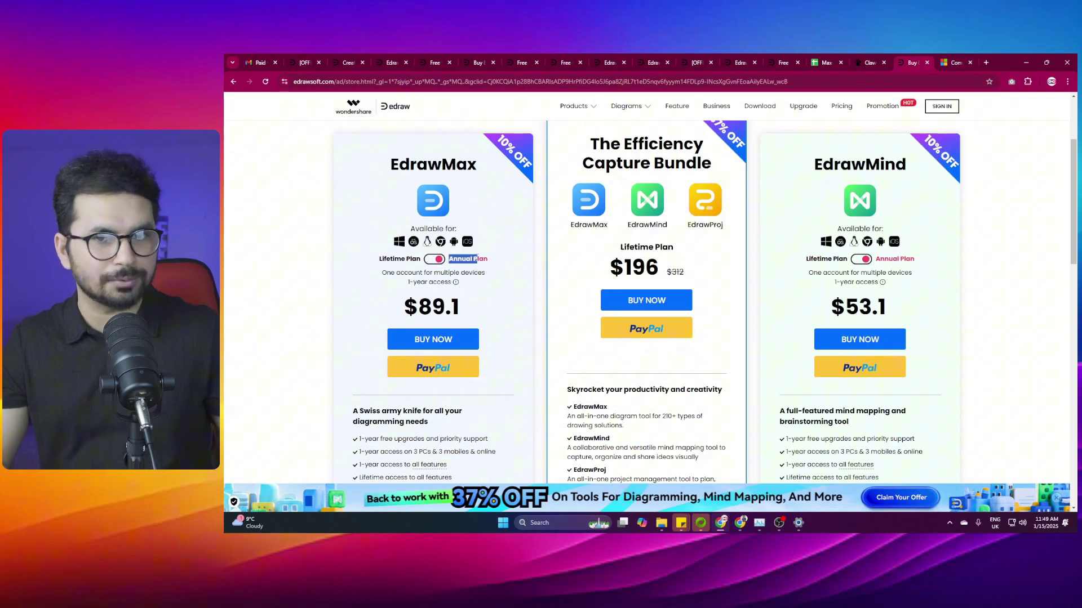
pyautogui.click(351, 314)
pyautogui.scroll(1, 351, 313)
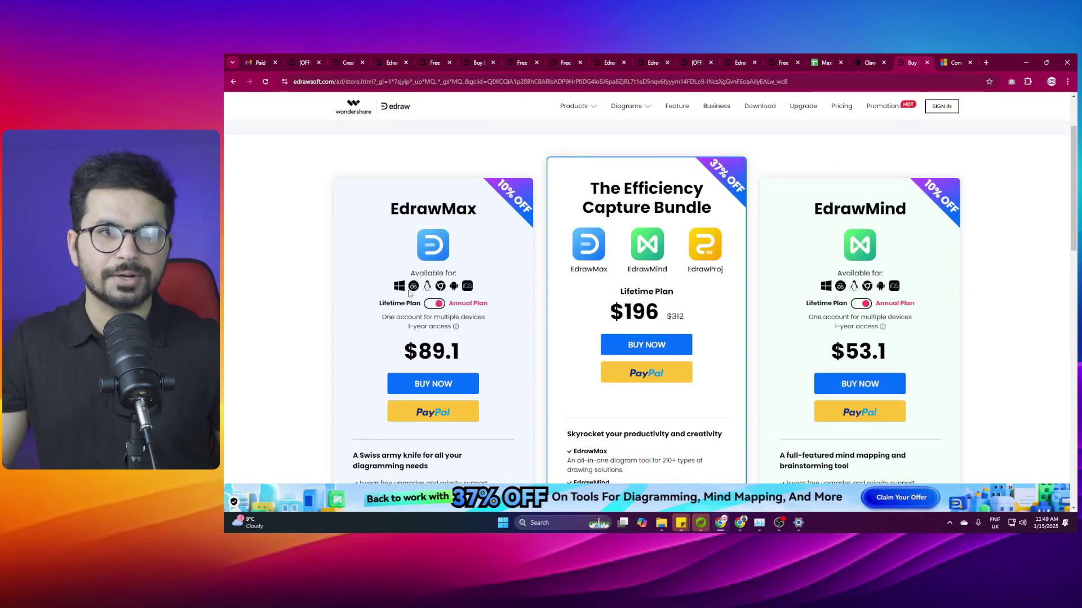